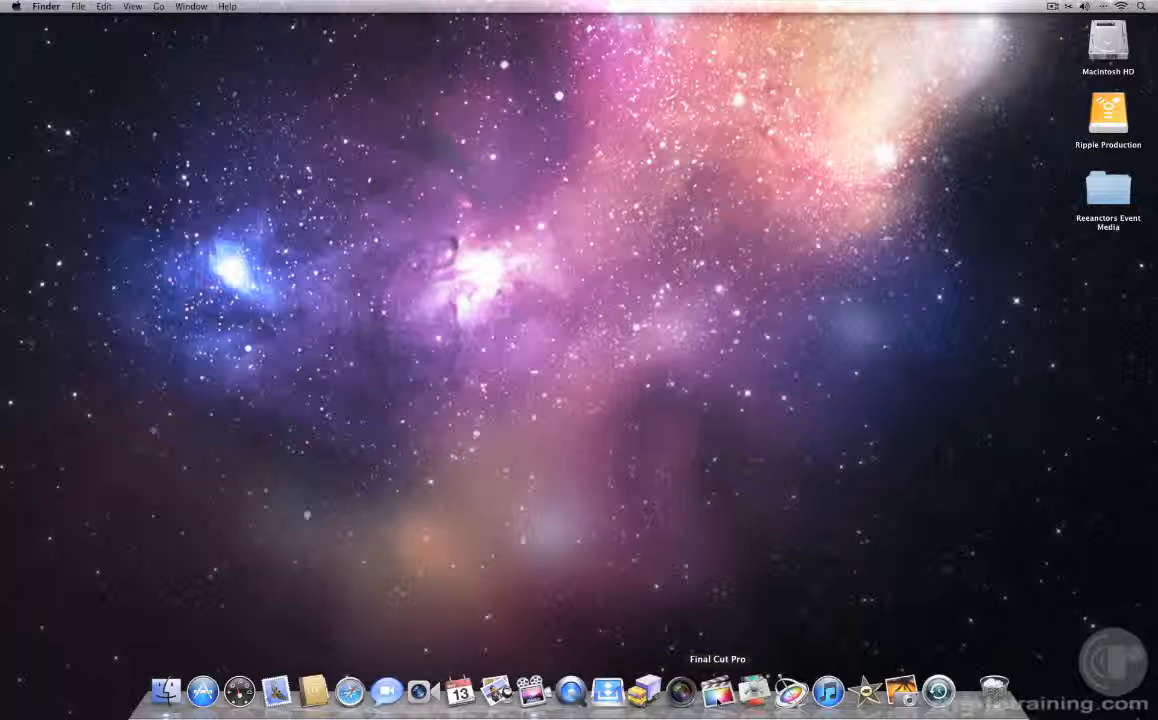
Step: Switch to Final Cut Pro and zoom its window to fill the space above the Dock
left_click(717, 692)
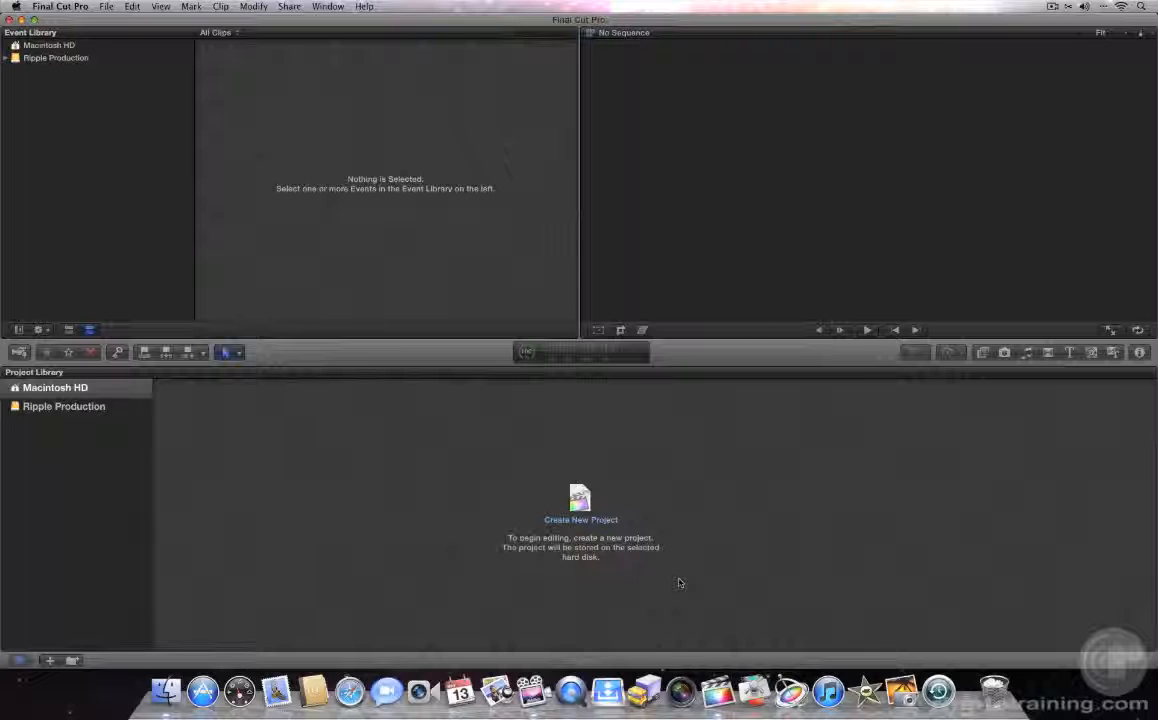
left_click_drag(1155, 667, 1142, 640)
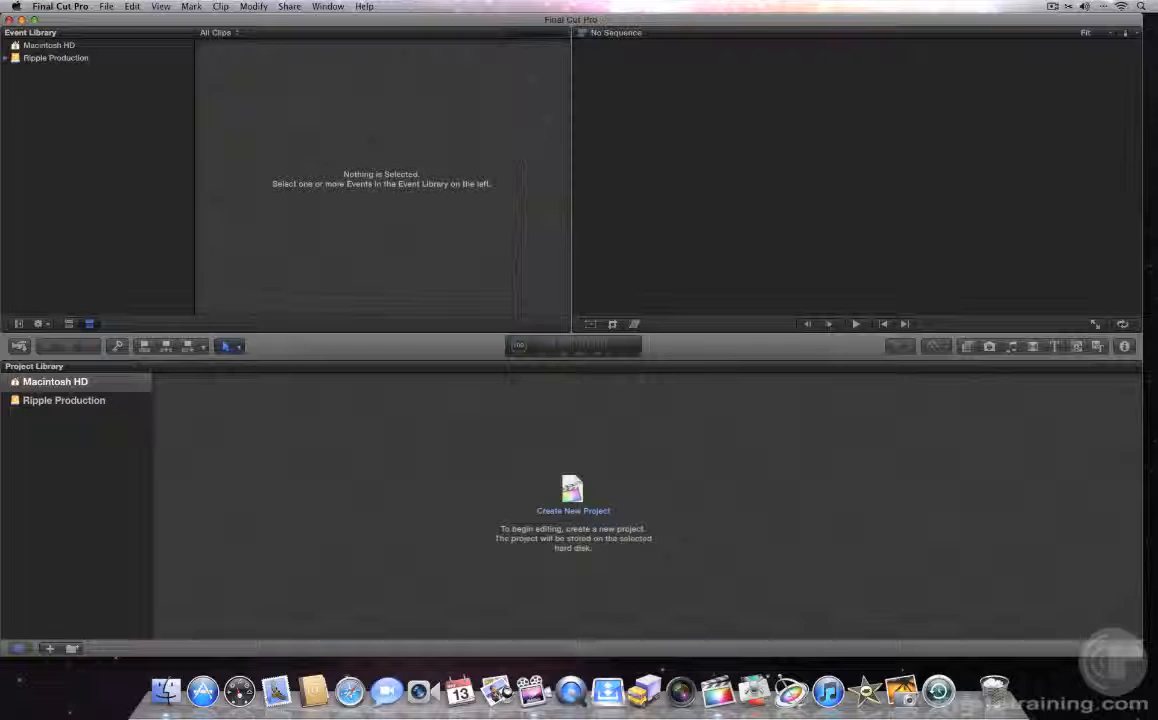
left_click(328, 6)
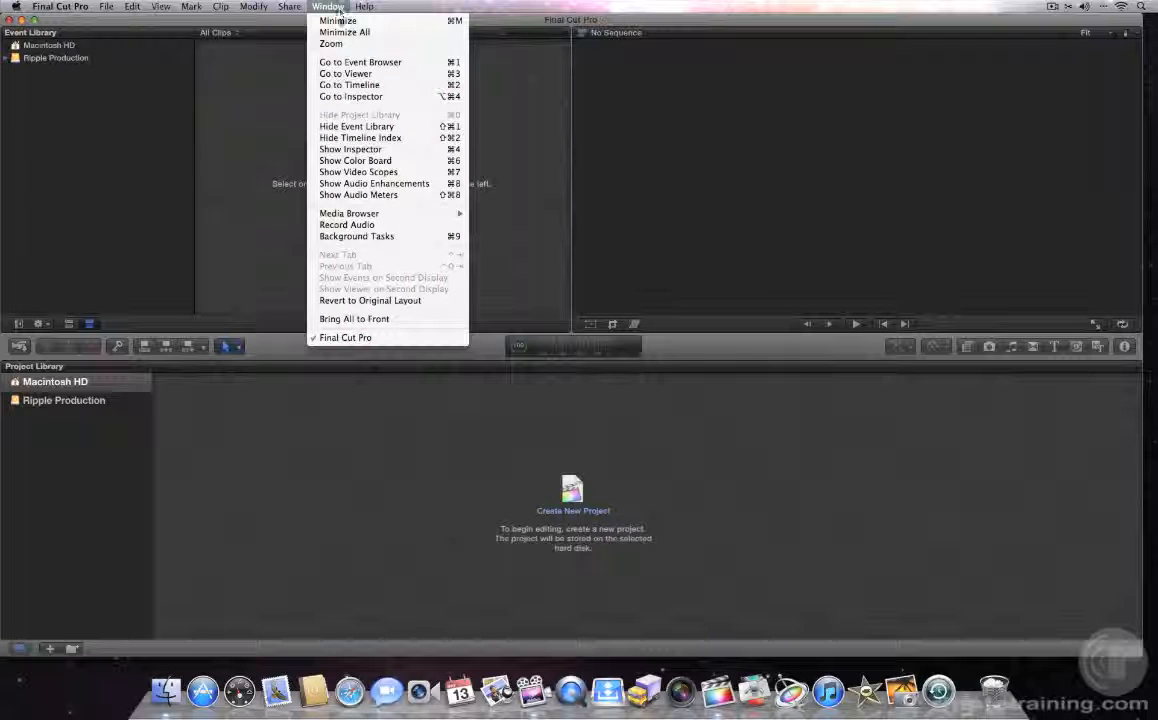
left_click(338, 43)
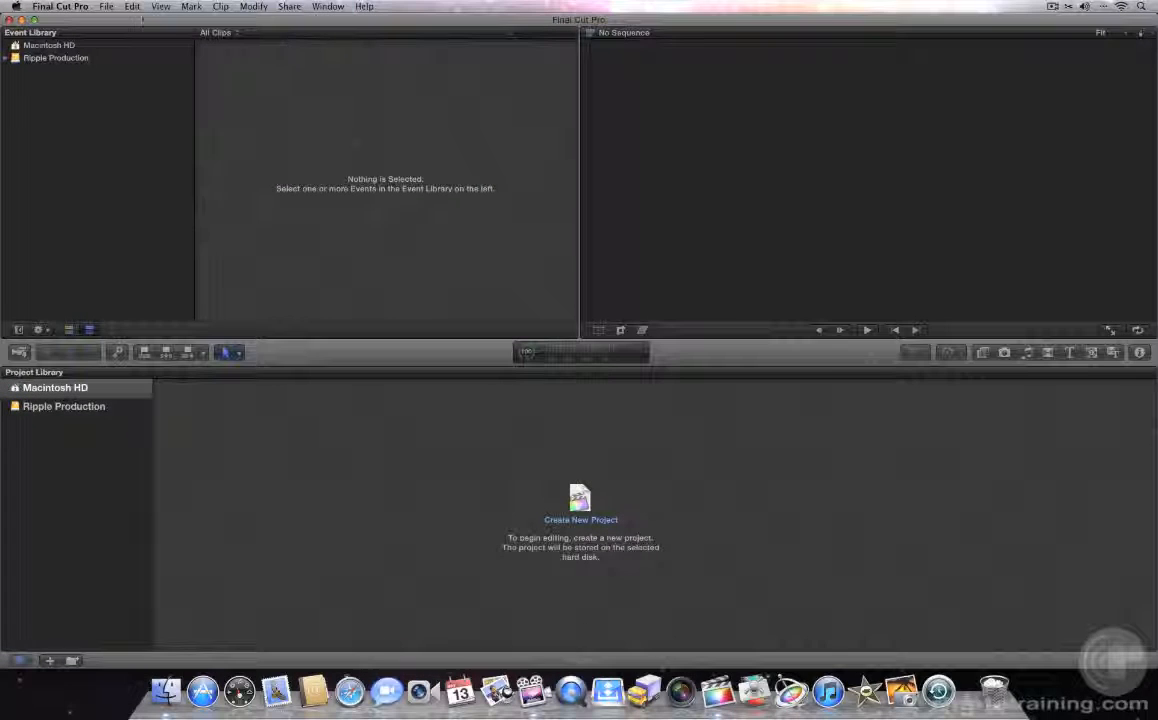
Step: Turn on Dock hiding and zoom the application window to use the freed screen space
left_click(16, 6)
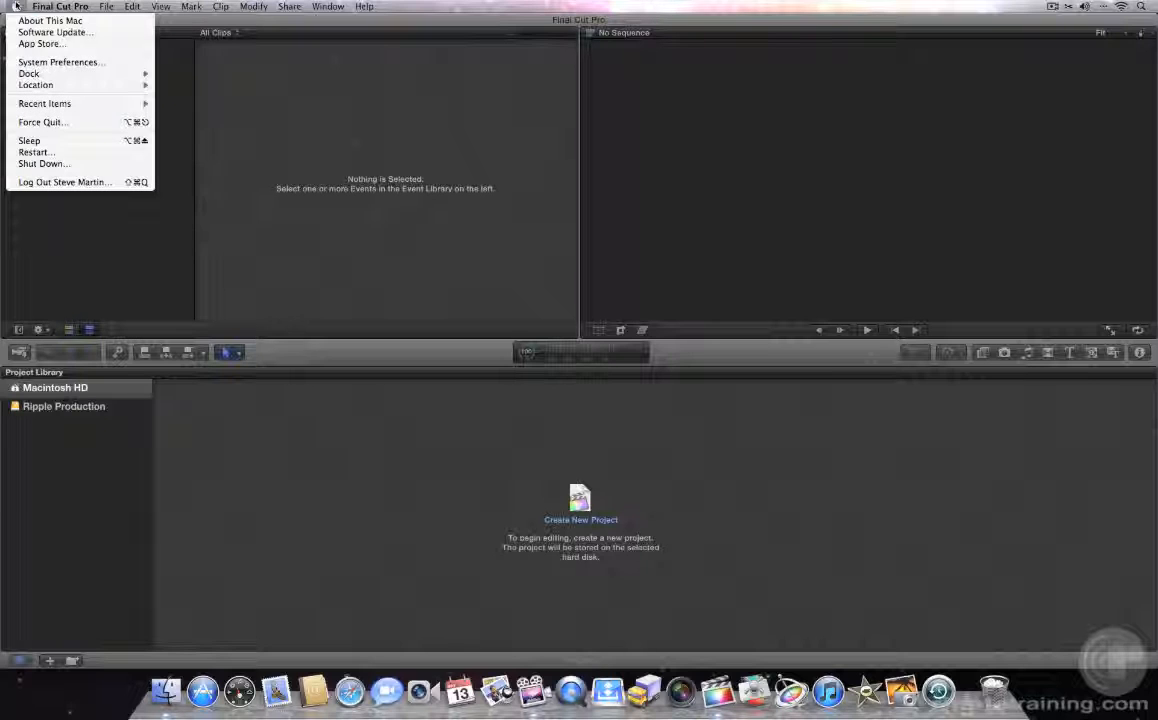
mouse_move(29, 74)
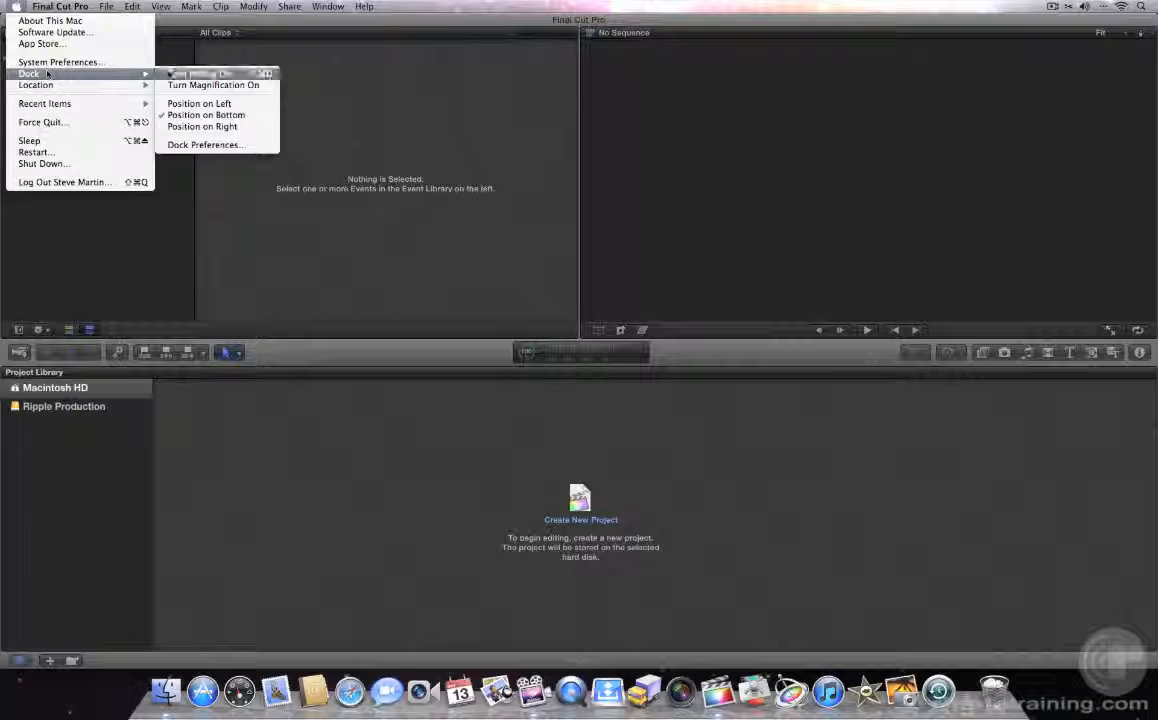
left_click(168, 74)
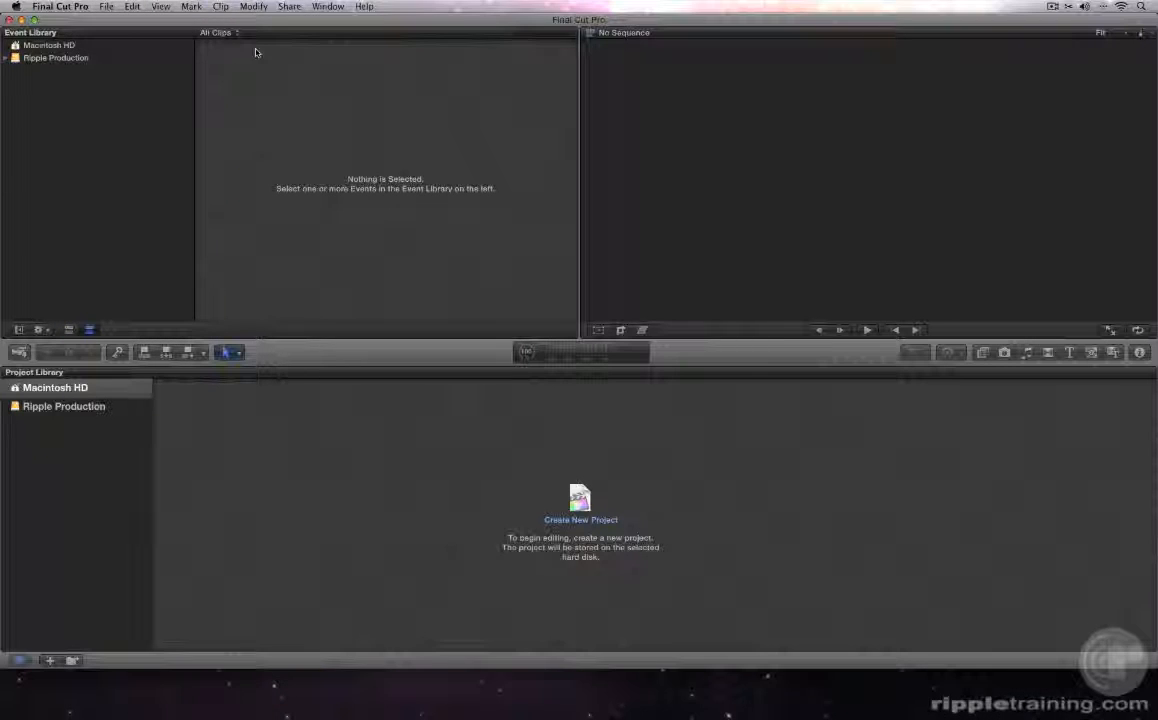
left_click(326, 7)
left_click(322, 44)
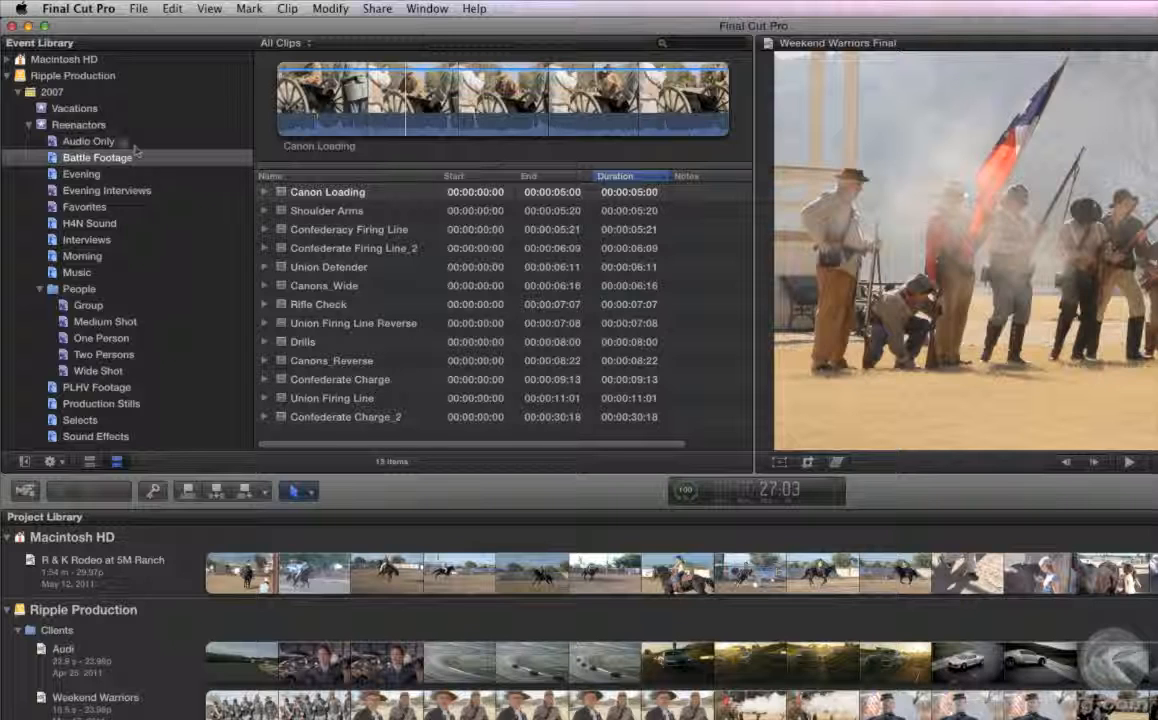
Step: Browse the Vacations and Reenactors events and preview several Reenactors clips, including Canon Loading and Confederacy Firing Line
left_click(81, 114)
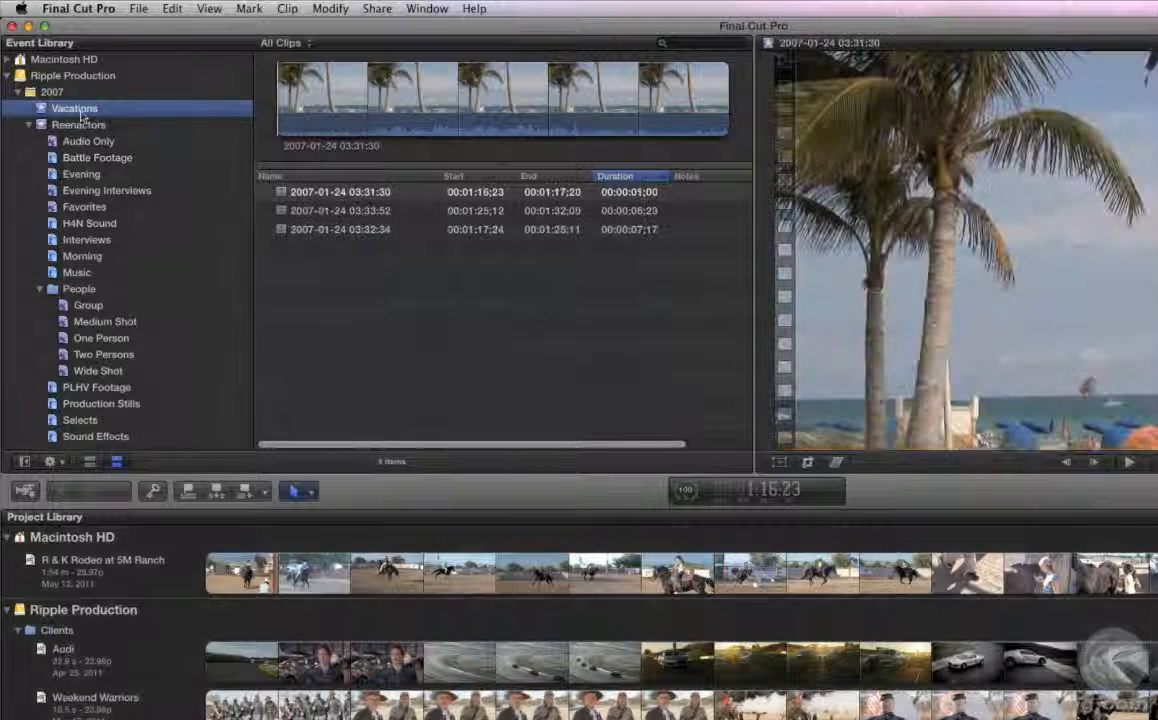
left_click(80, 125)
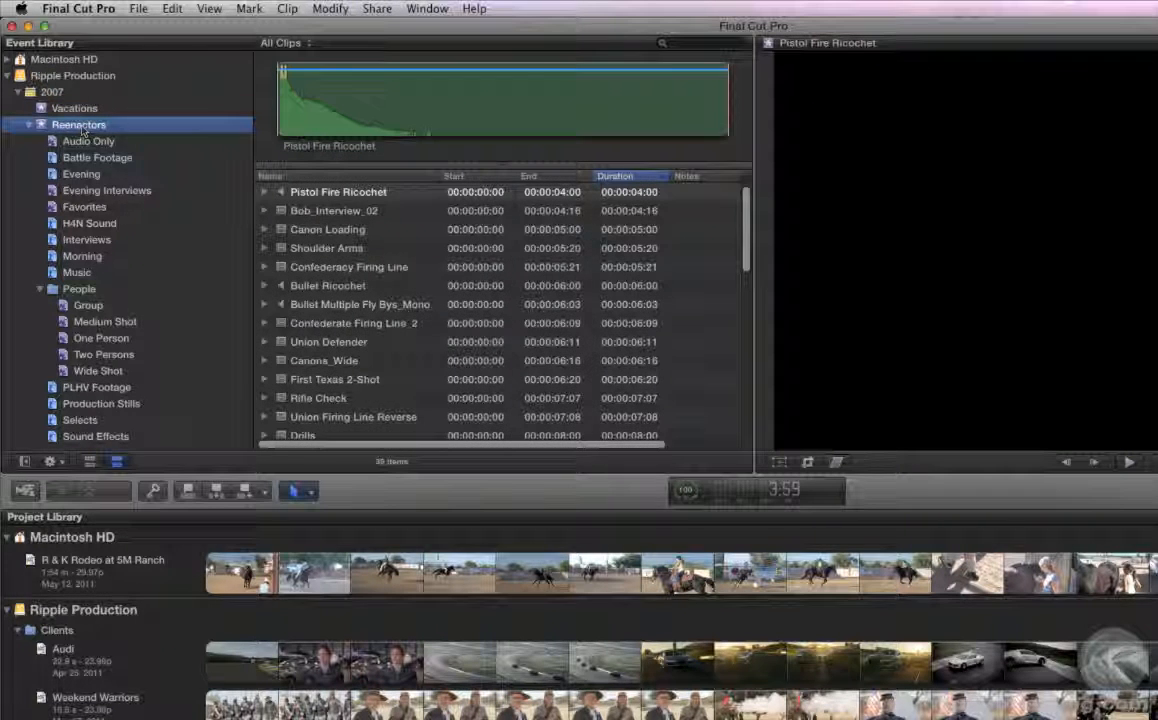
left_click(301, 211)
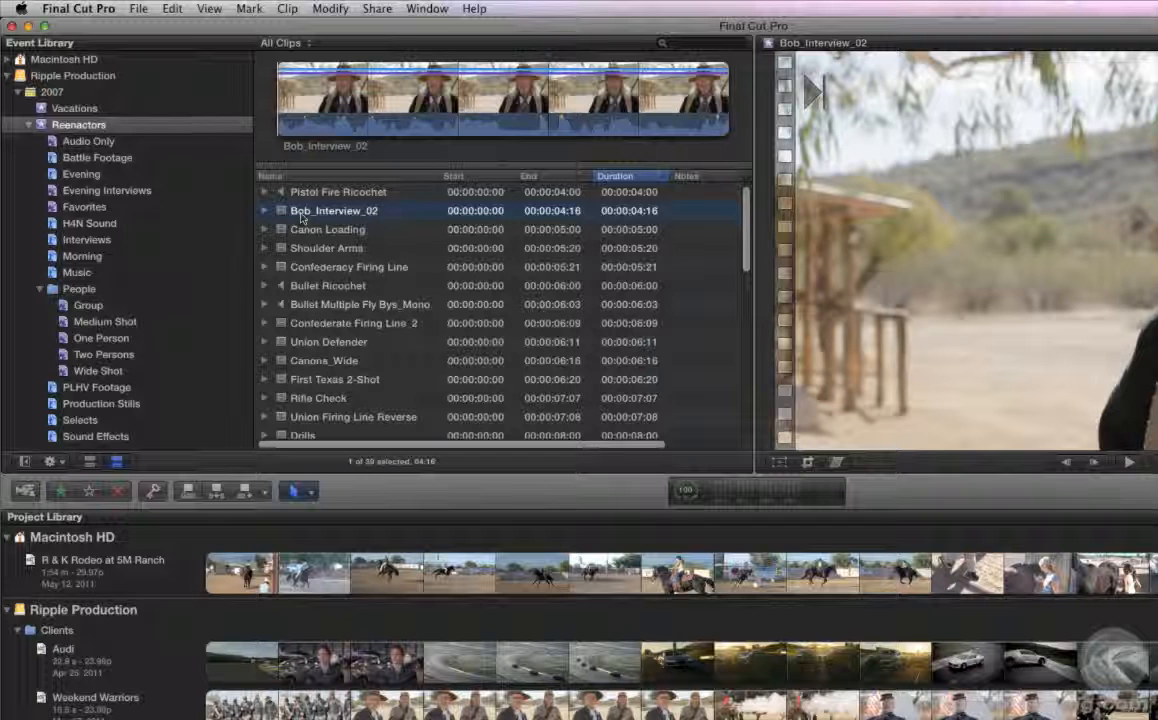
left_click(291, 231)
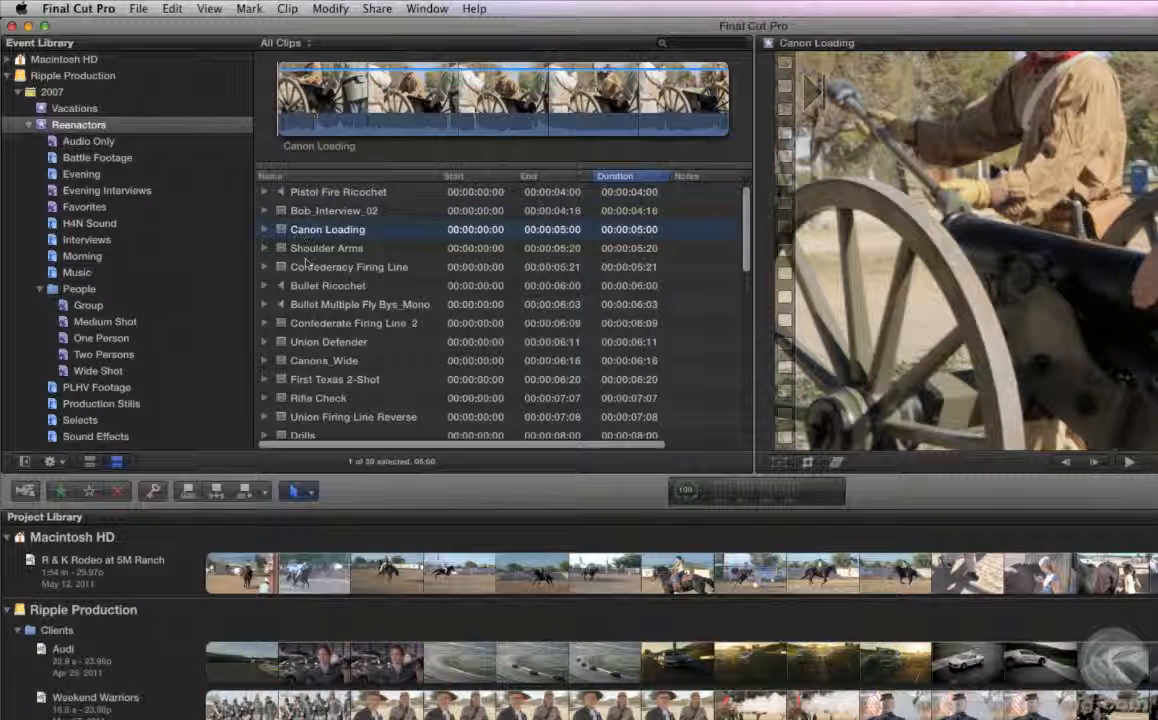
left_click(310, 270)
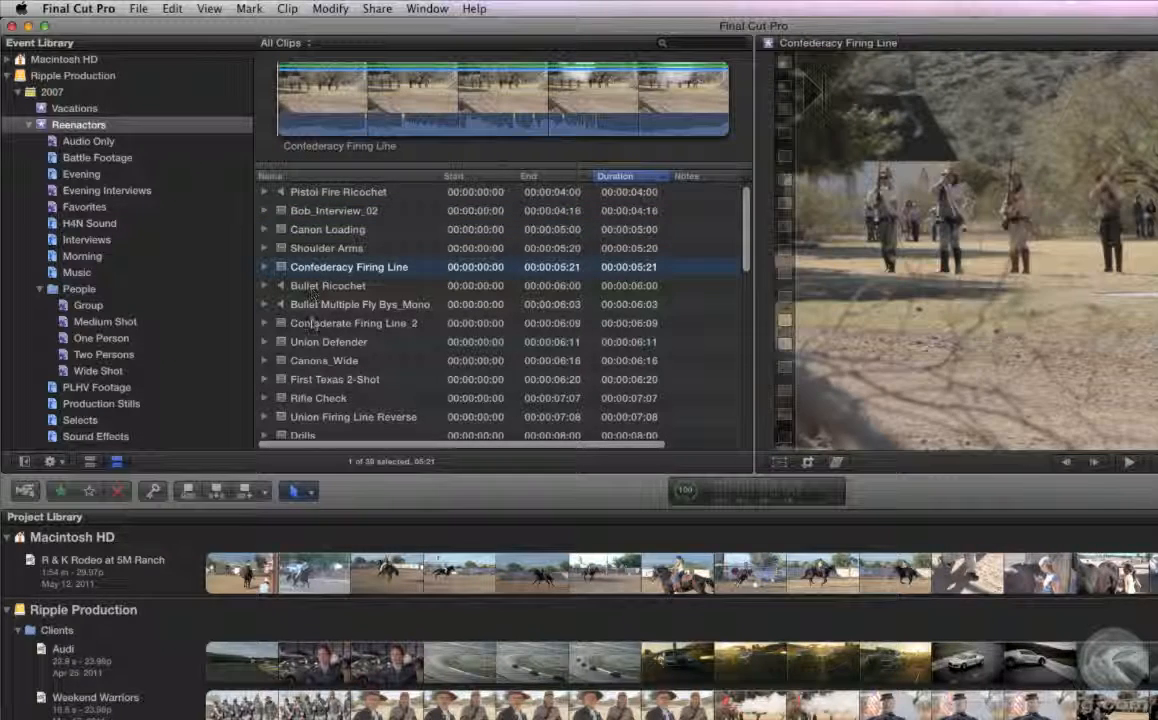
Step: Play the Confederate Firing Line_2 clip in the Viewer and stop playback around 4:00
left_click(313, 325)
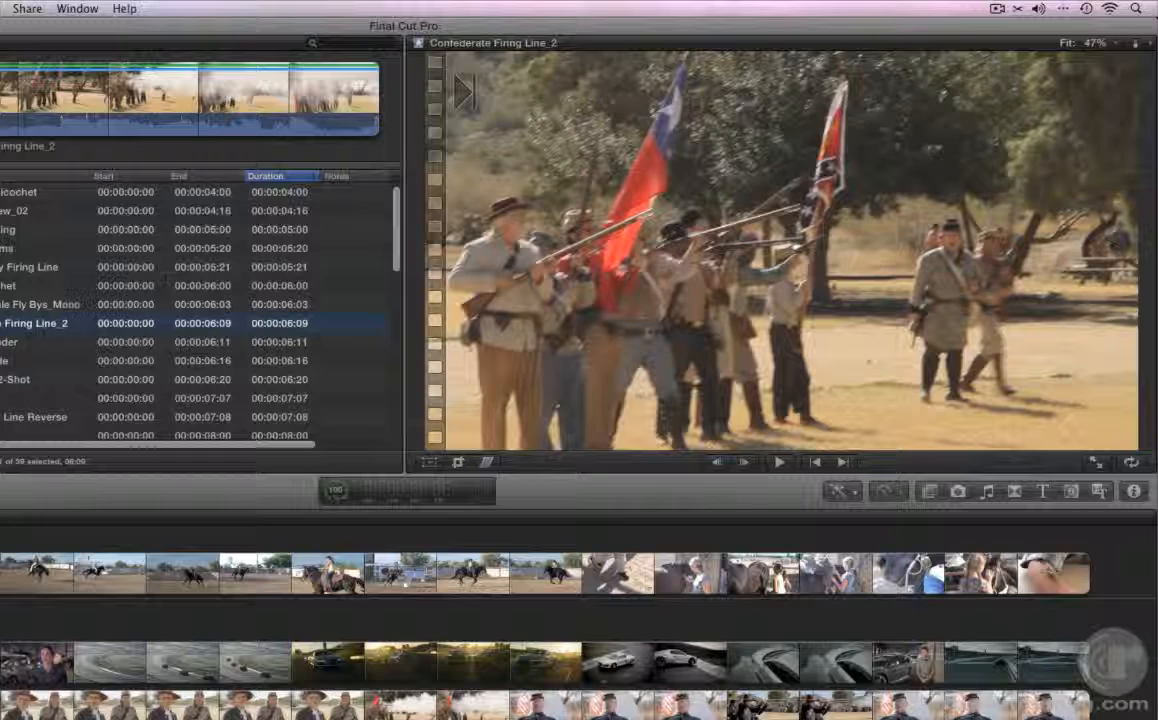
key("space")
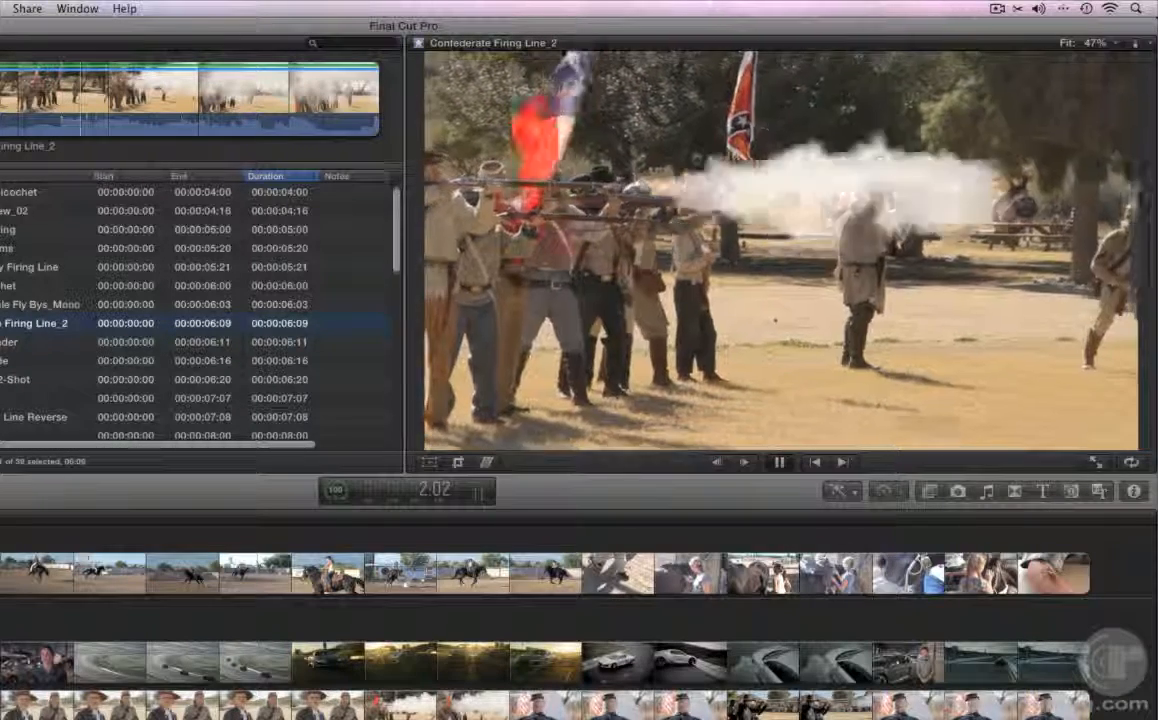
key("space")
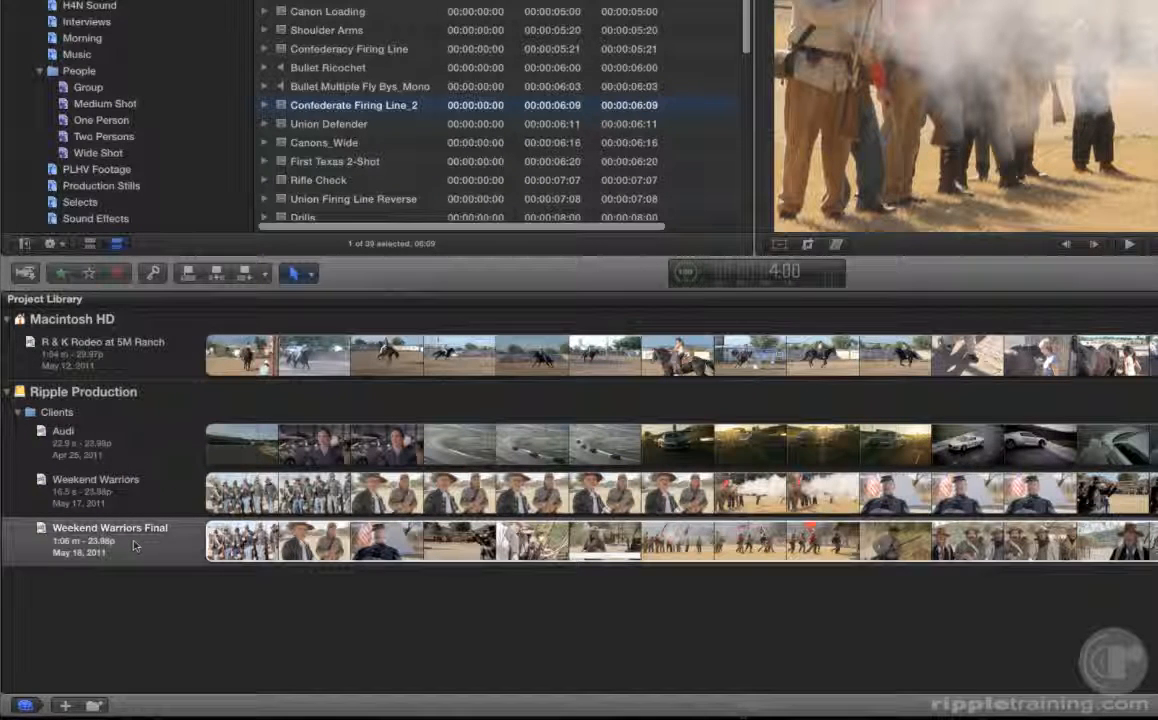
Step: Open the Weekend Warriors Final project in the Timeline with its connected clips above the primary storyline in view
left_click(170, 543)
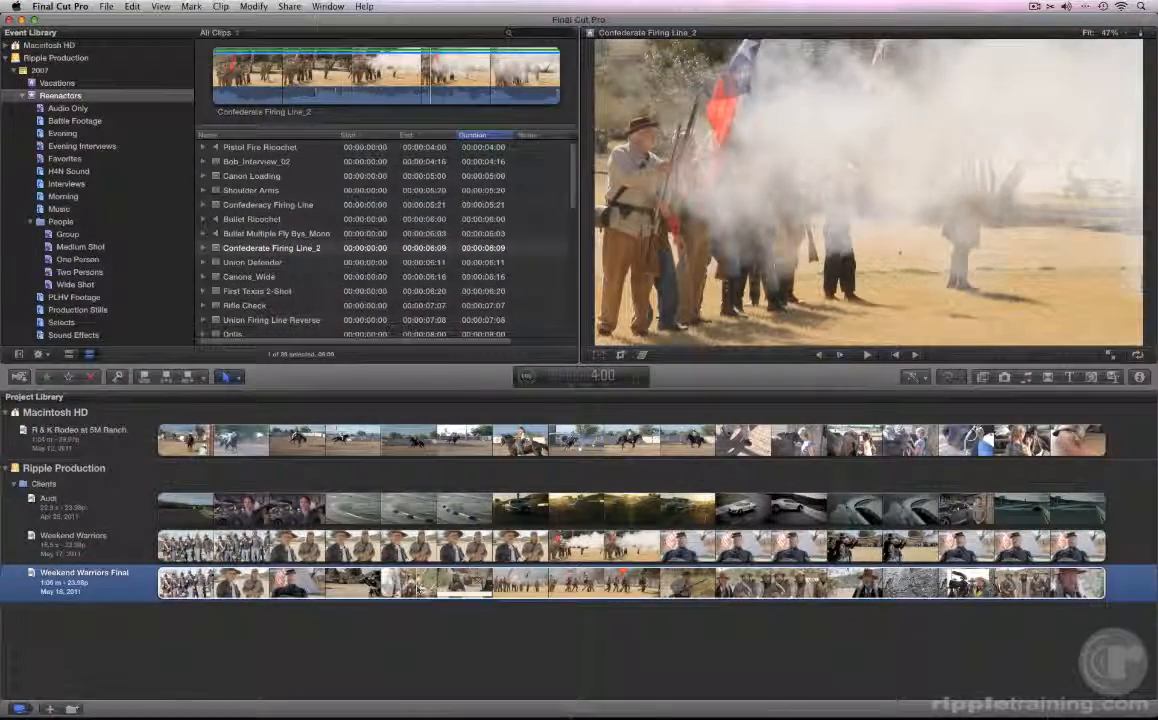
double_click(418, 588)
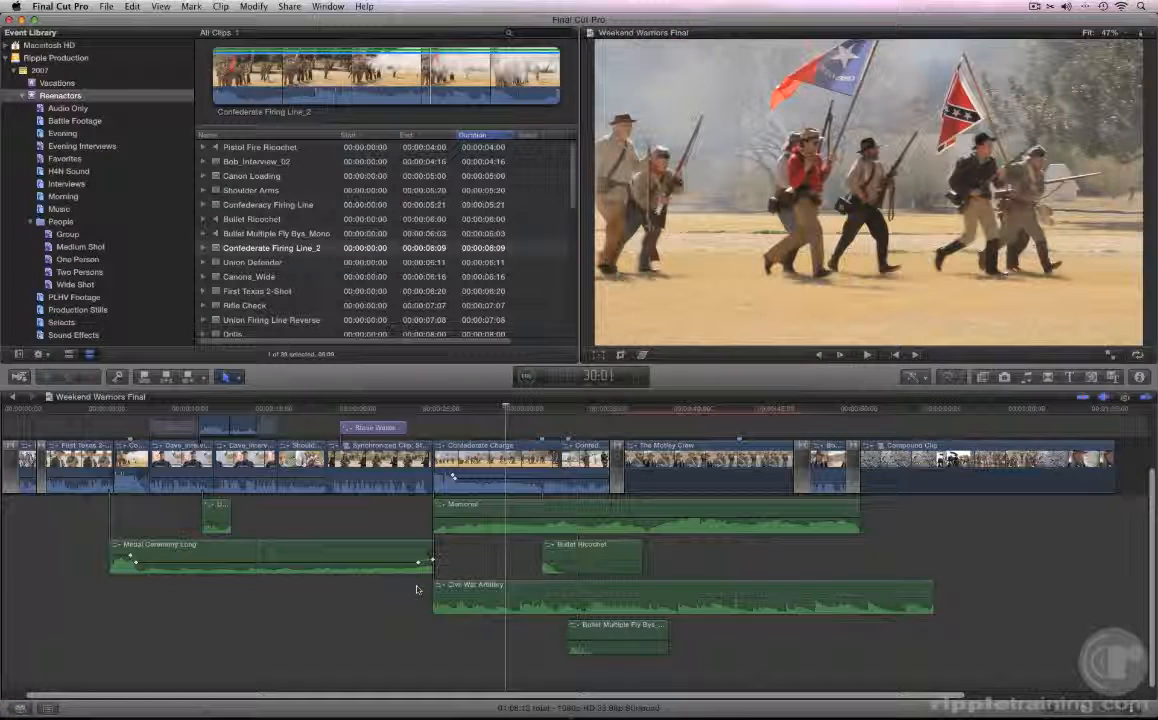
scroll(417, 589, "up", 3)
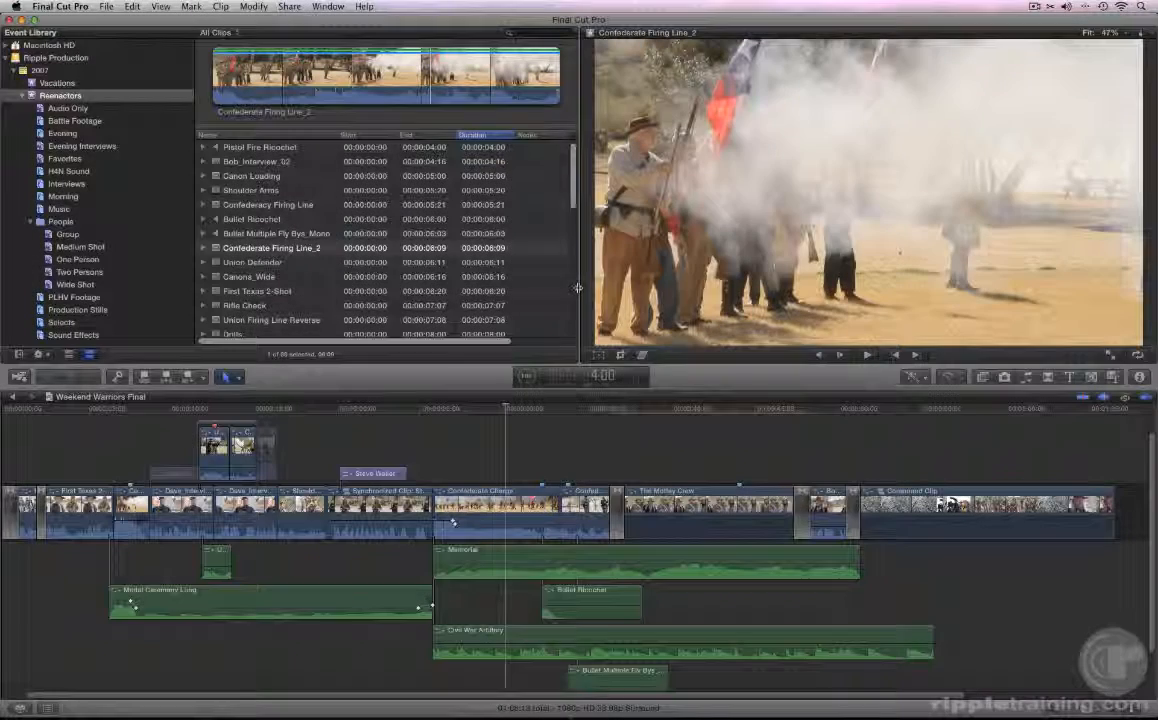
Step: Enlarge the Viewer by widening and heightening its pane, and revert the window to its original layout
left_click_drag(578, 291, 516, 292)
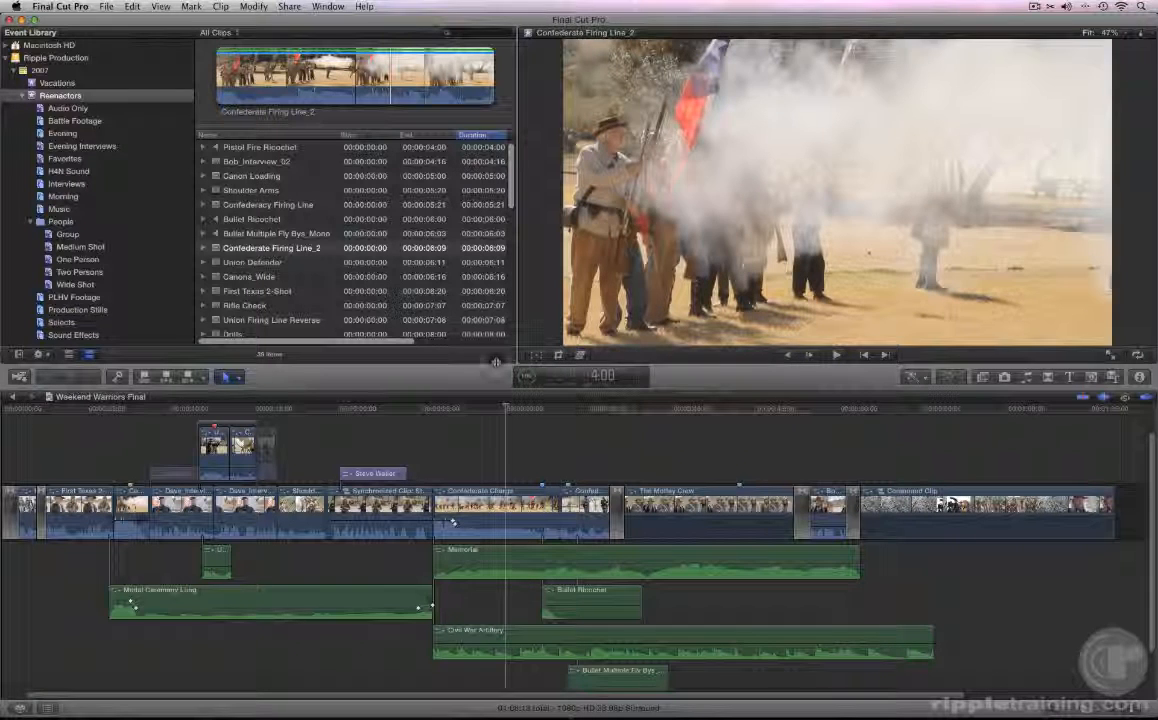
mouse_move(495, 367)
left_mouse_down()
mouse_move(500, 279)
mouse_move(500, 384)
left_mouse_up()
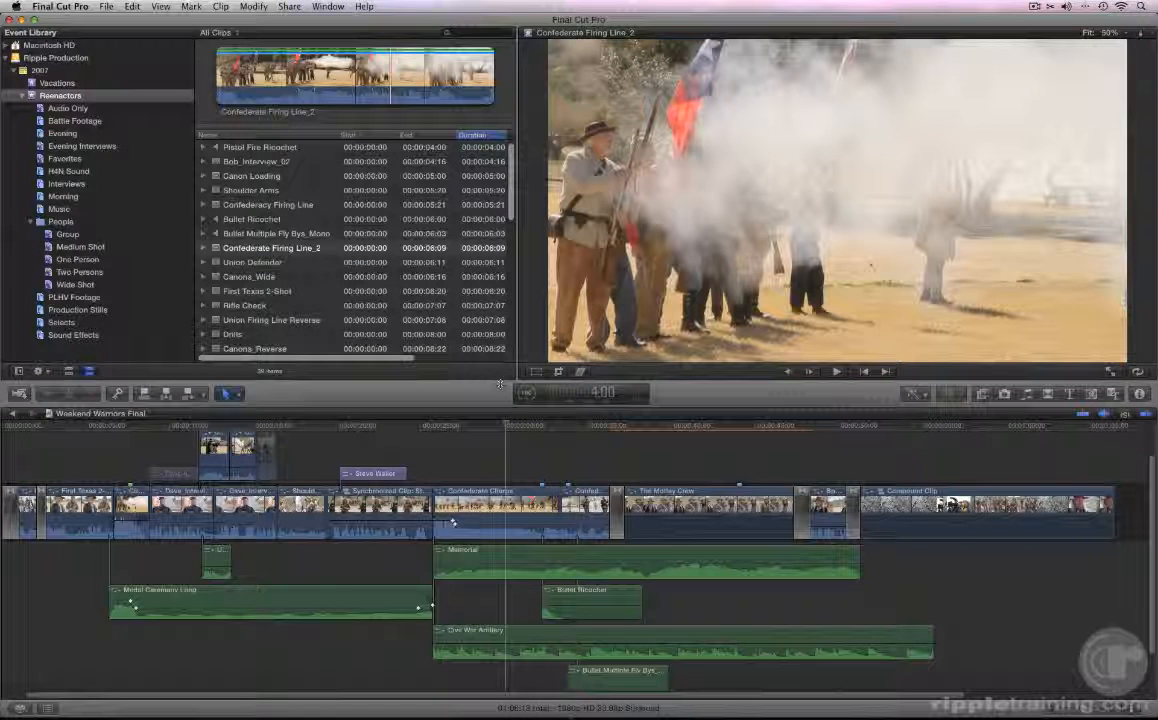
left_click(329, 7)
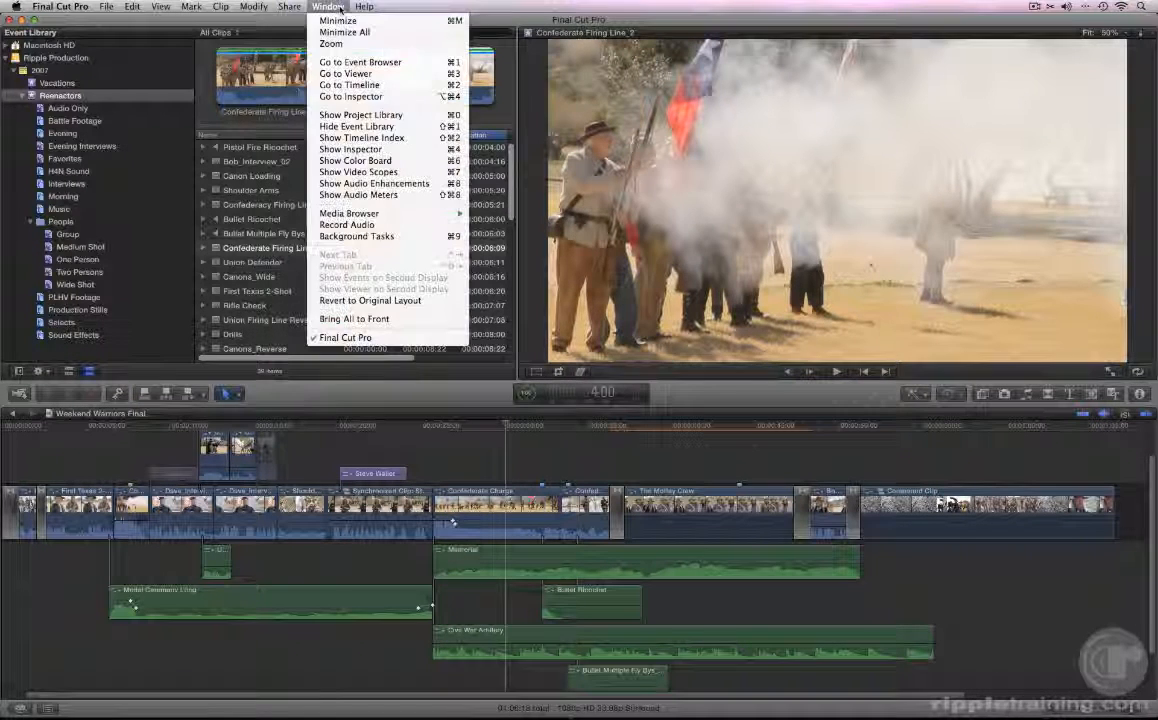
left_click(340, 300)
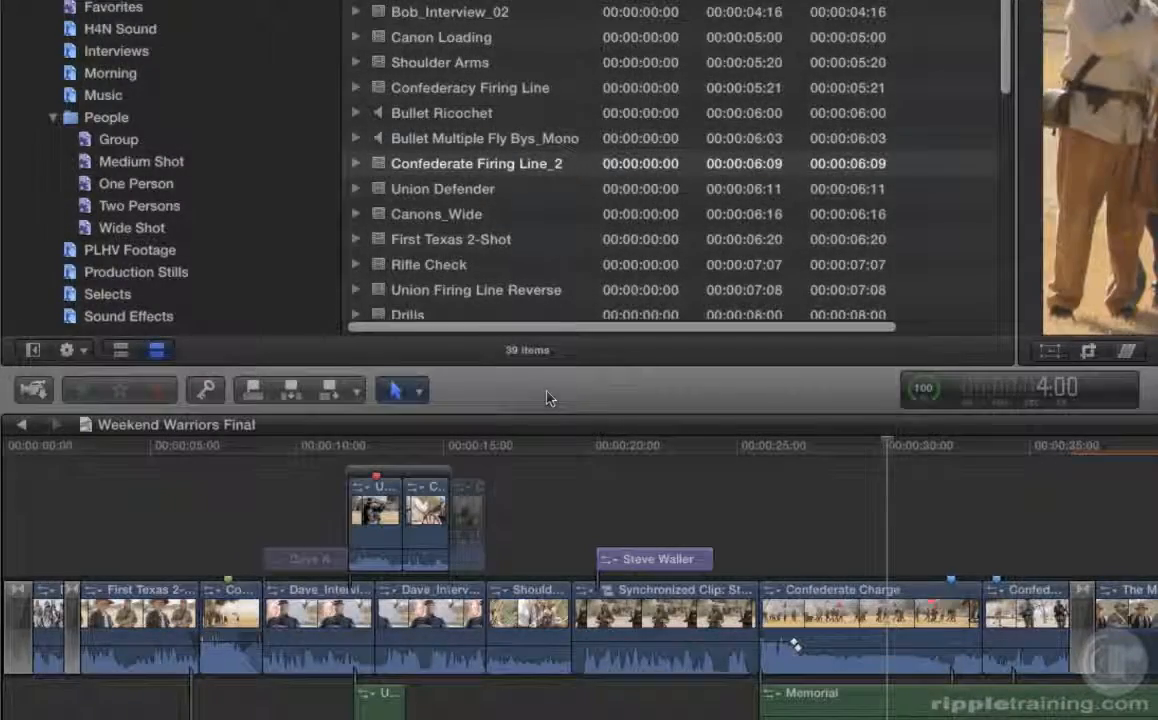
Step: Examine the list of available editing tools and leave the Select tool active
left_click(418, 393)
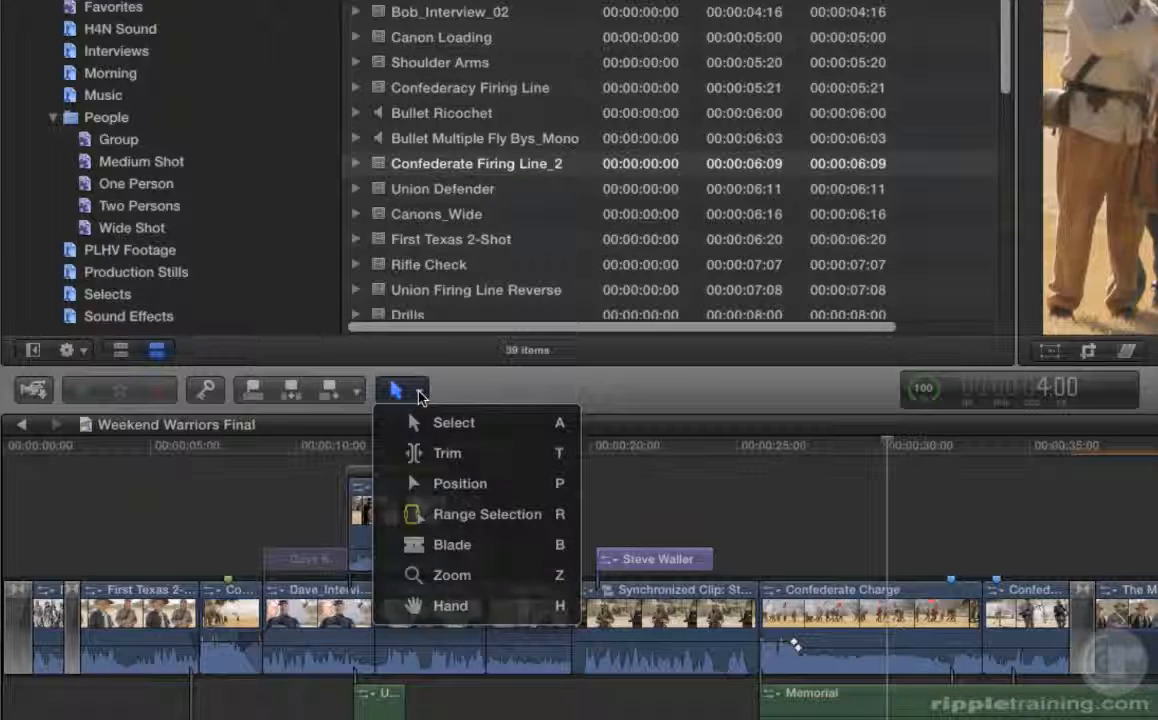
left_click(421, 397)
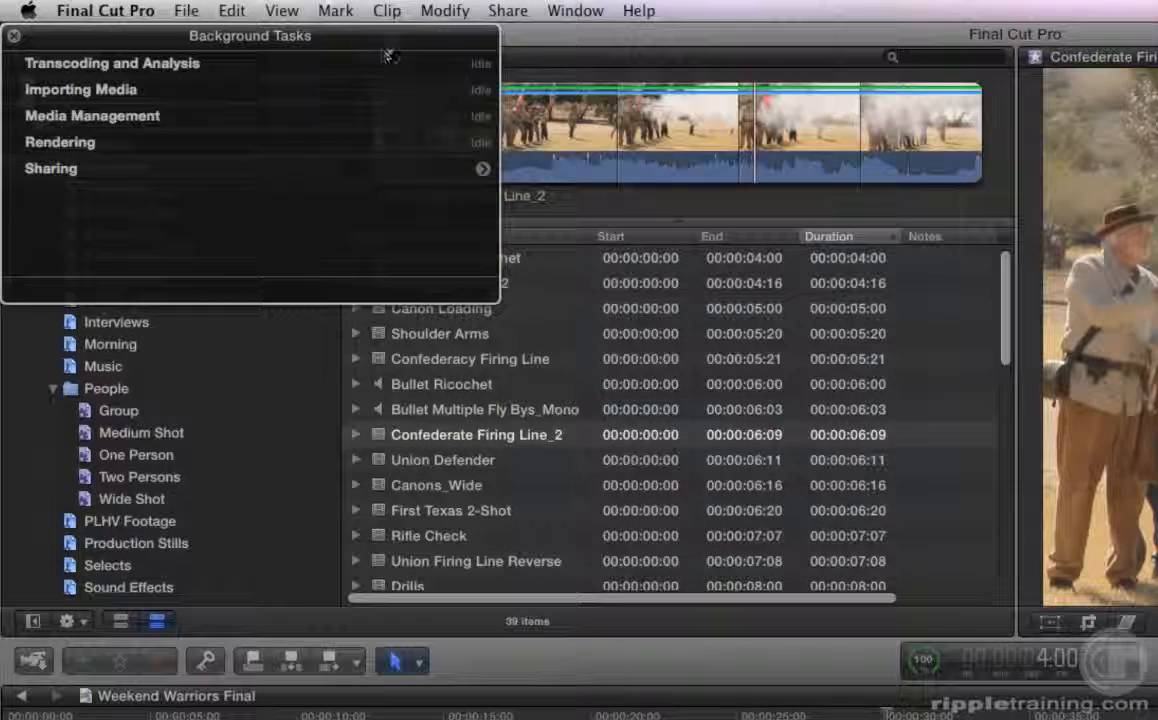
Step: Review the task categories in the Background Tasks window, close it, and hide the audio meters
left_click_drag(388, 51, 708, 454)
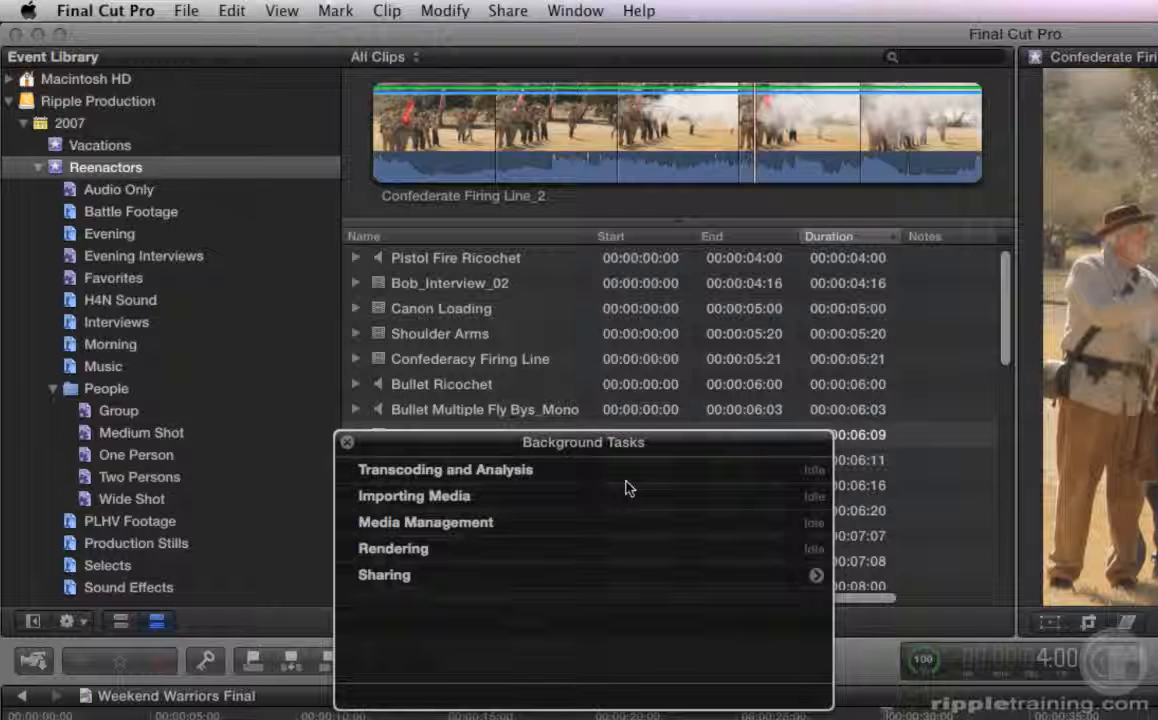
left_click(347, 441)
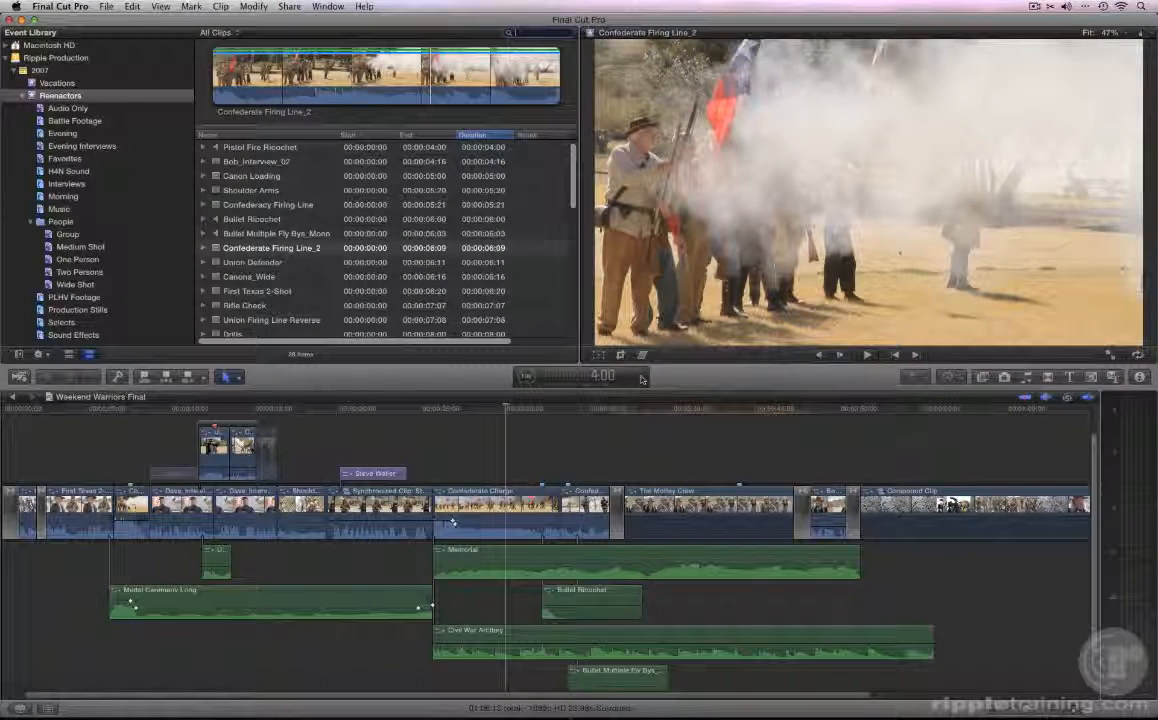
key("super+shift+8")
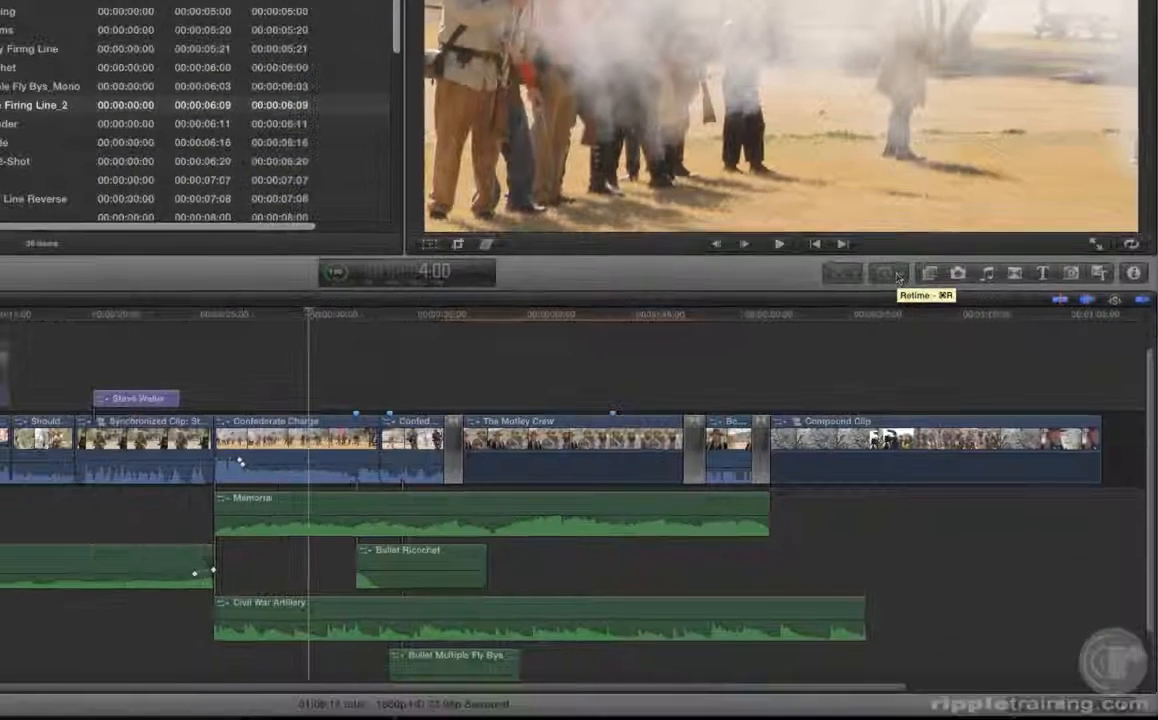
Step: Look through the Effects, Photos, Music and Sound, Transitions, Titles, Generators and Themes browsers in turn
left_click(930, 275)
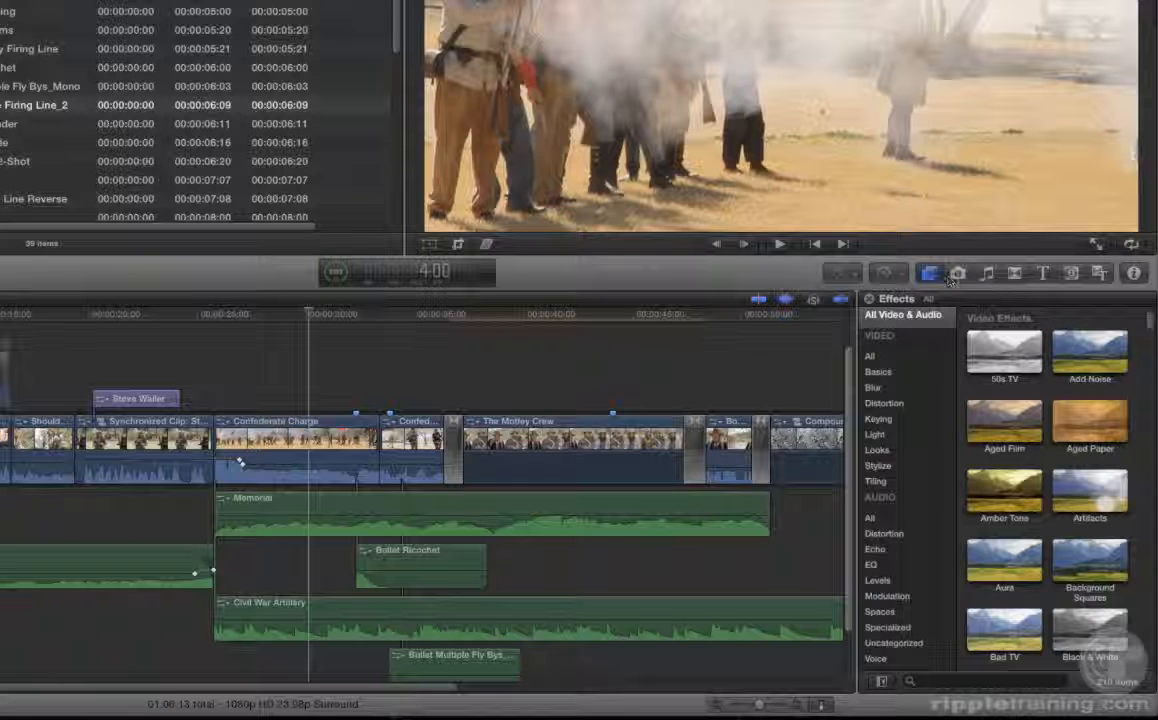
left_click(958, 275)
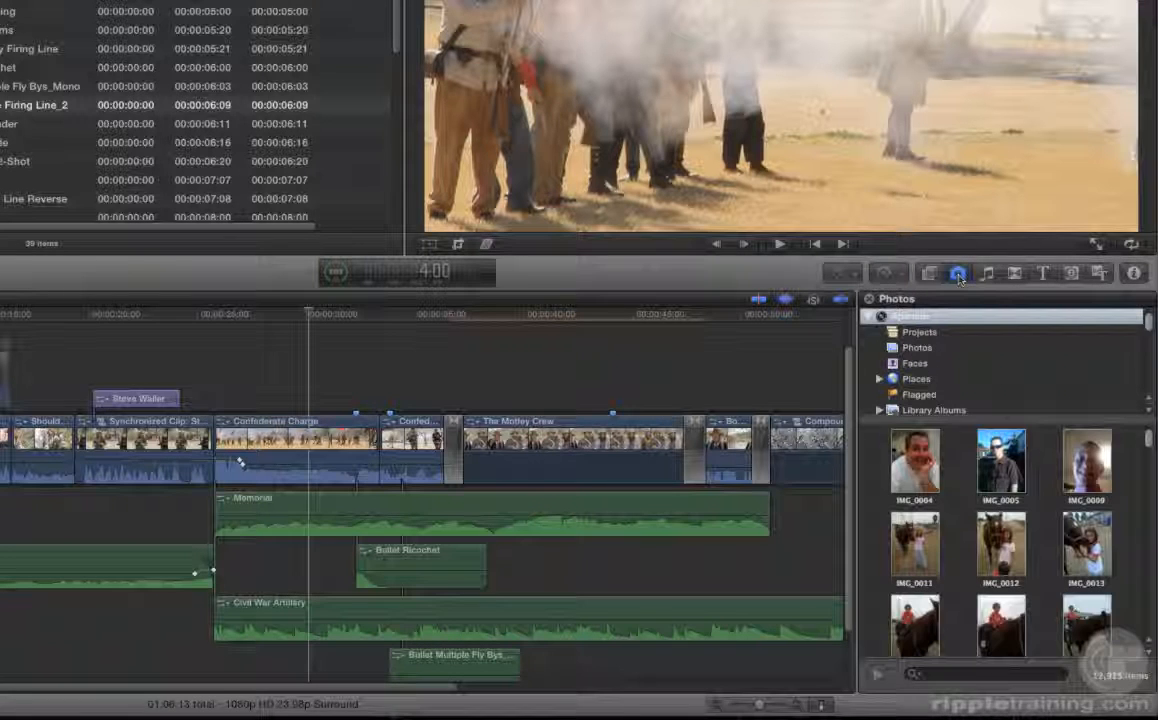
left_click(987, 274)
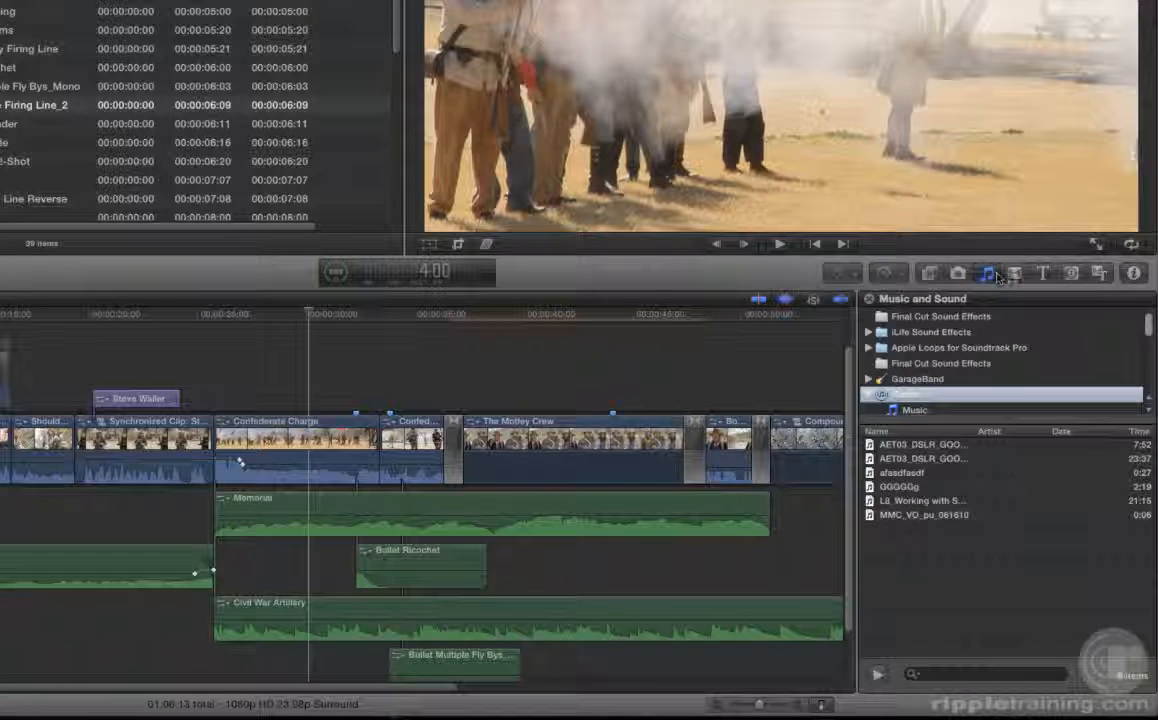
left_click(1015, 274)
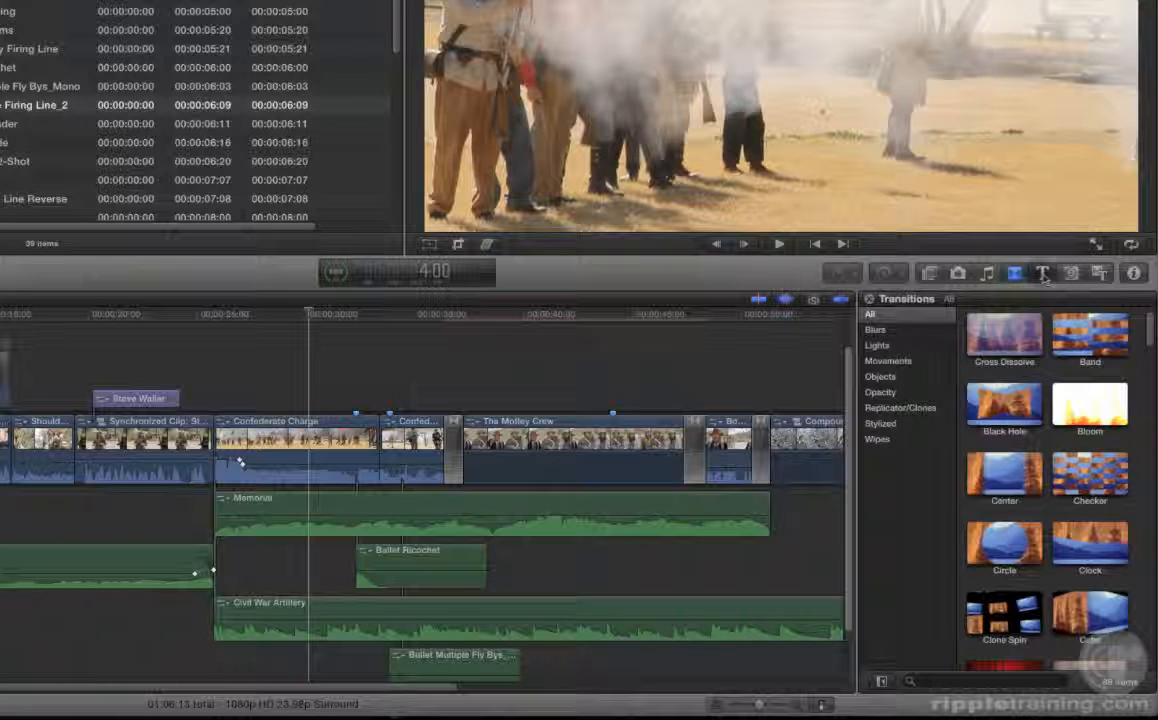
left_click(1043, 275)
left_click(1070, 275)
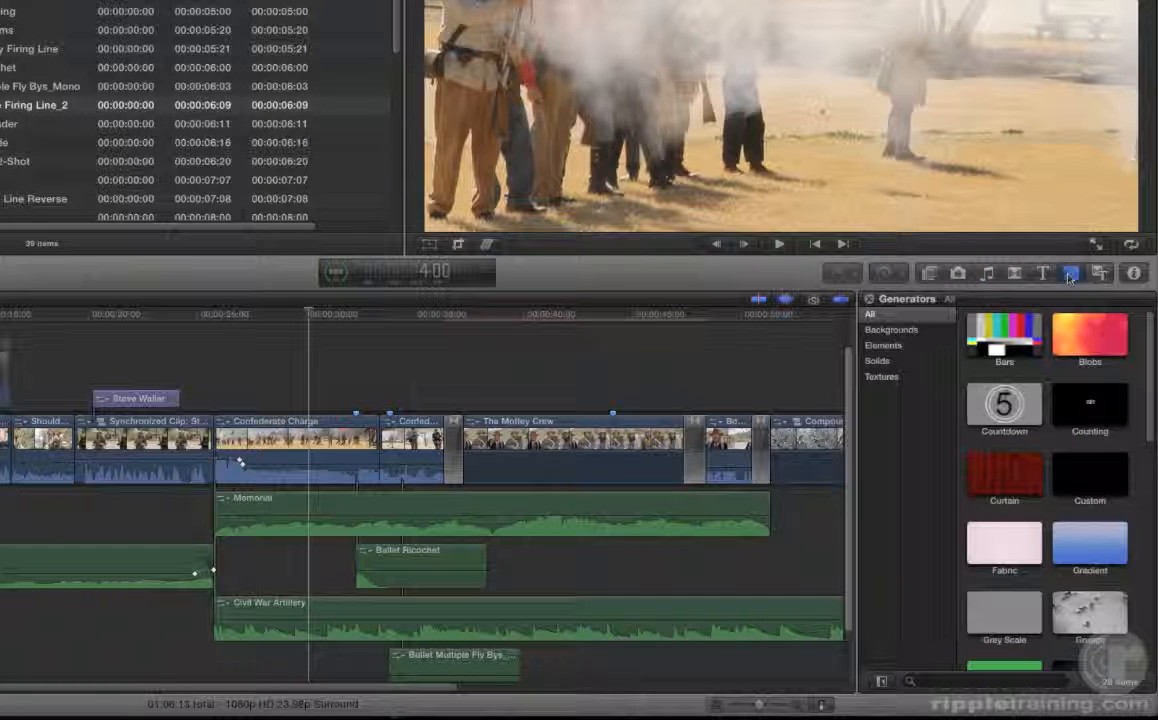
left_click(1099, 274)
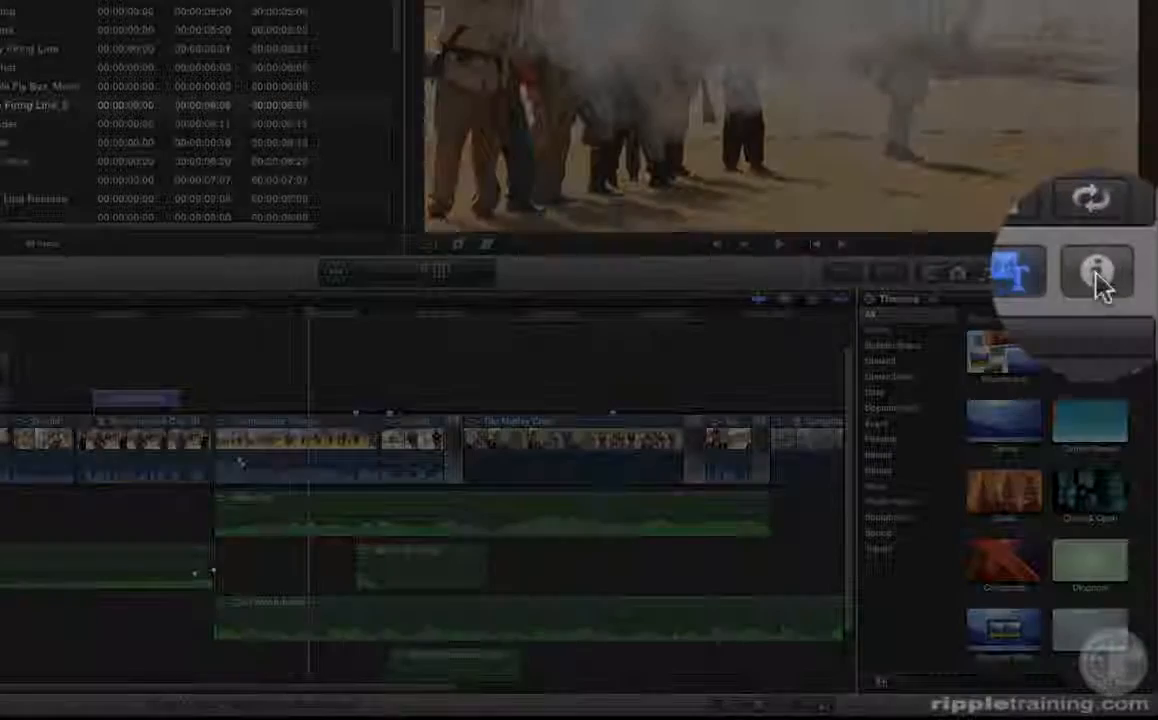
Step: Show the Inspector and view the video settings of The Motley Crew clip from the Timeline
left_click(1133, 273)
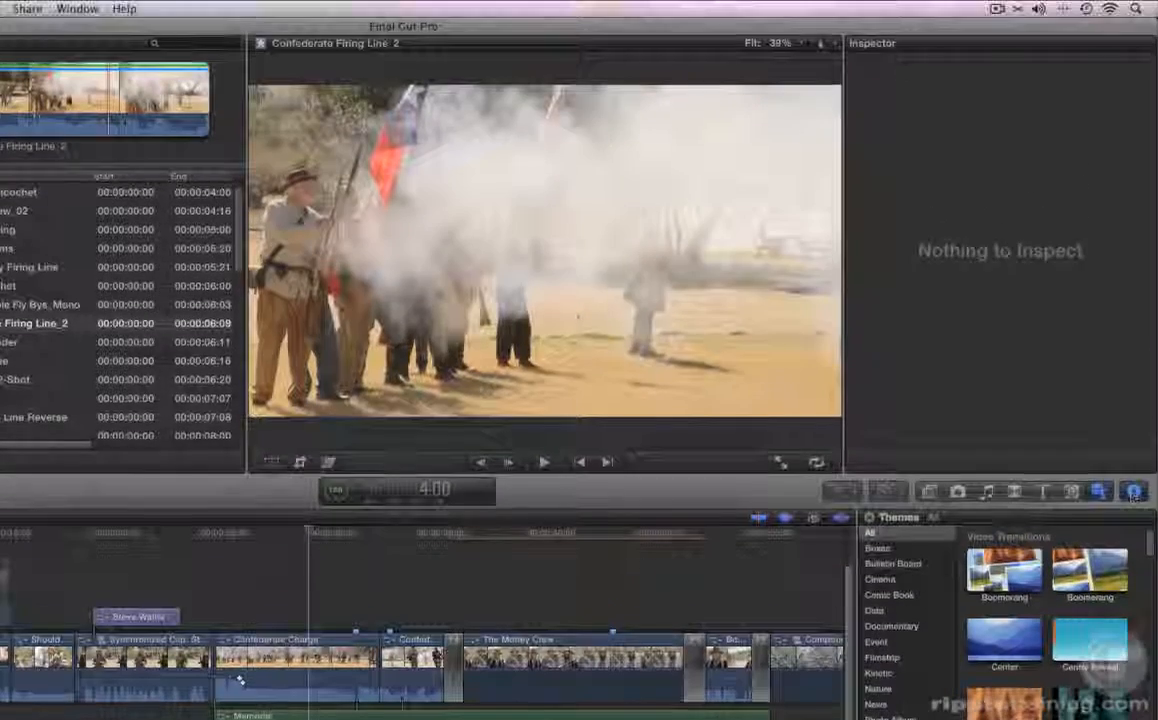
left_click(575, 581)
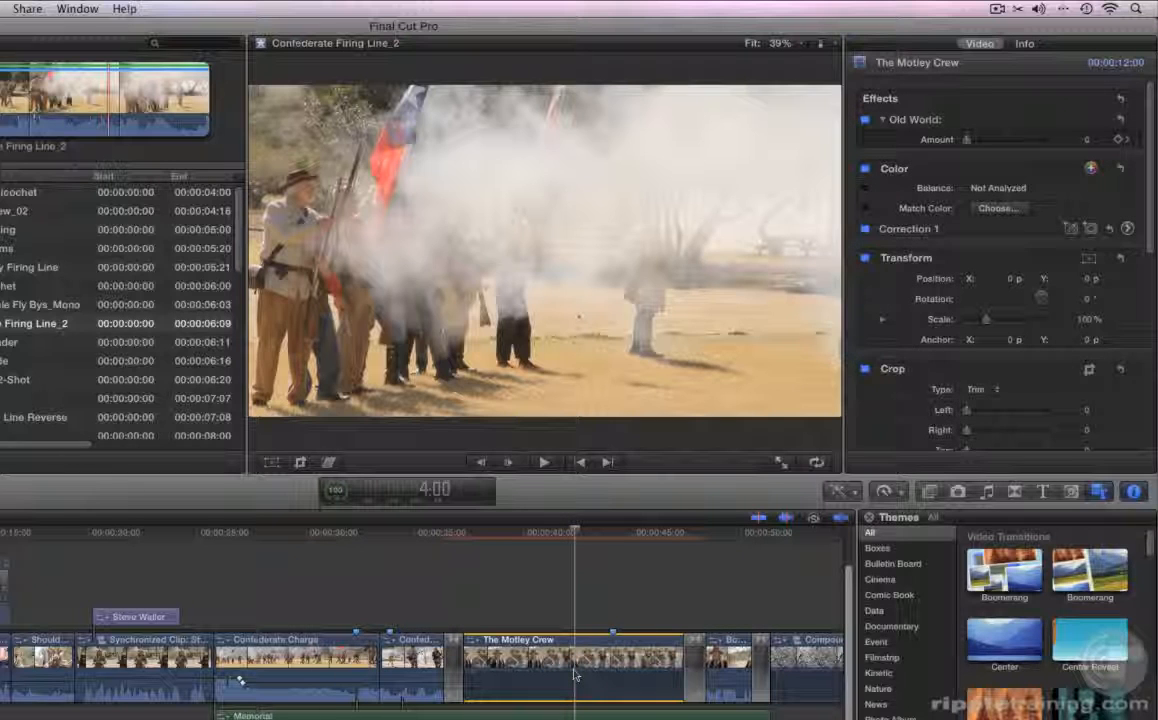